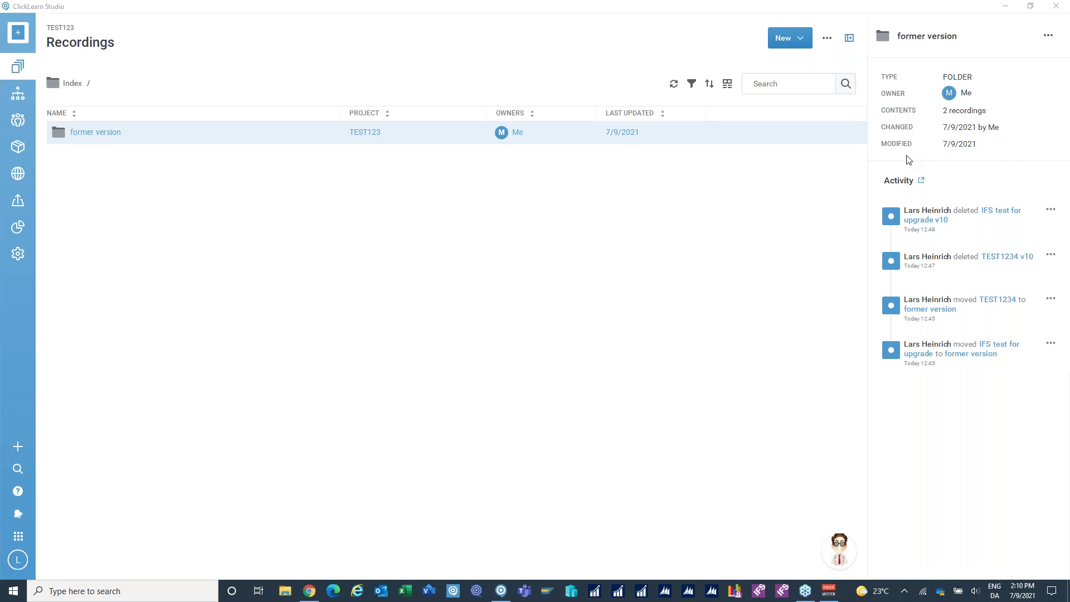
Create a new recording named Test1234 and proceed to the recorder
click(786, 42)
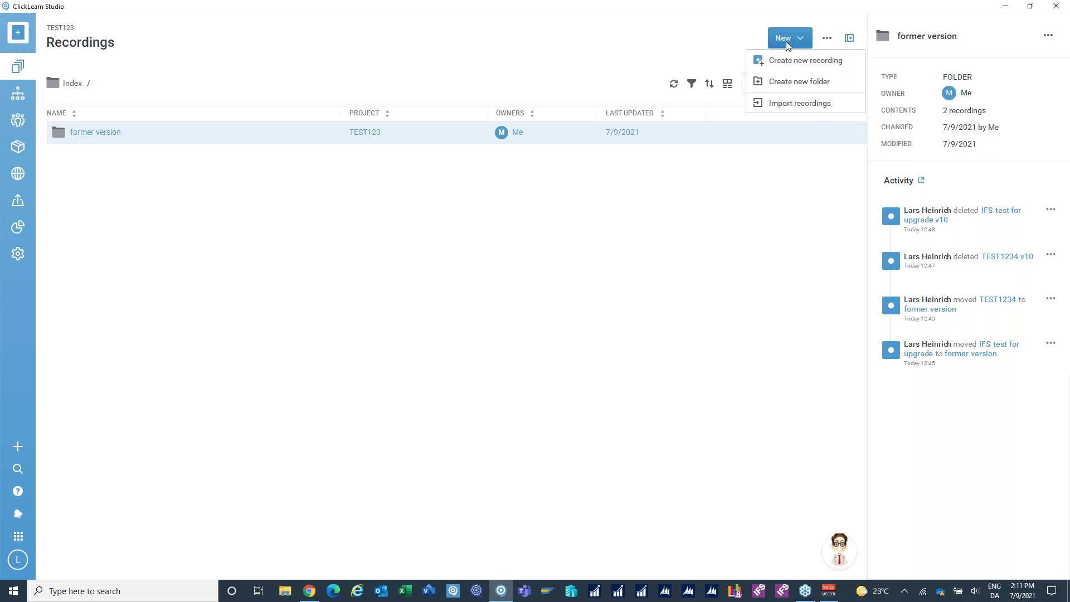
click(784, 62)
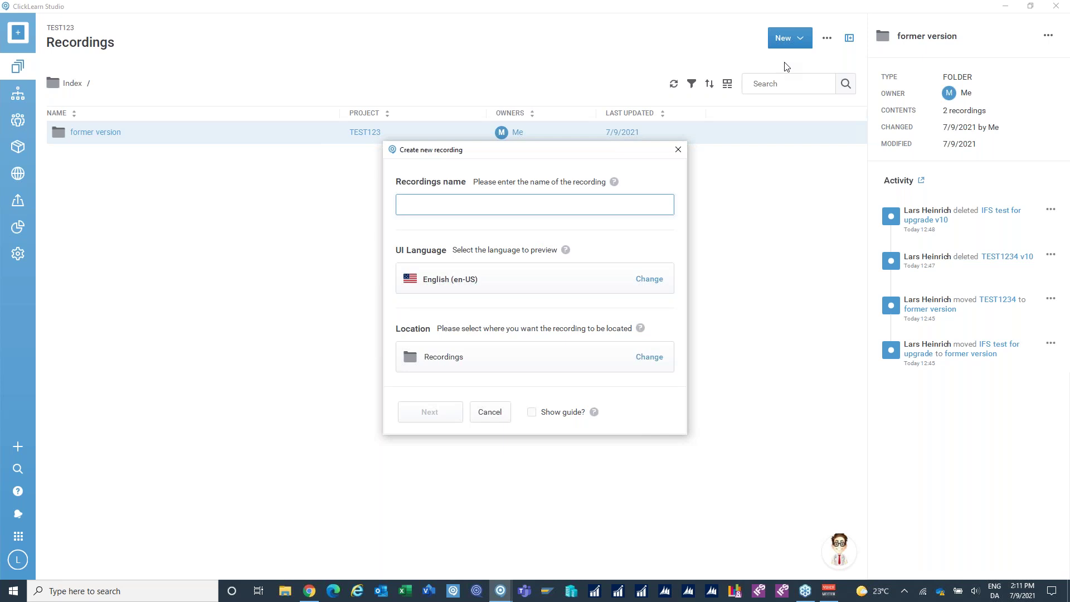
text(Test)
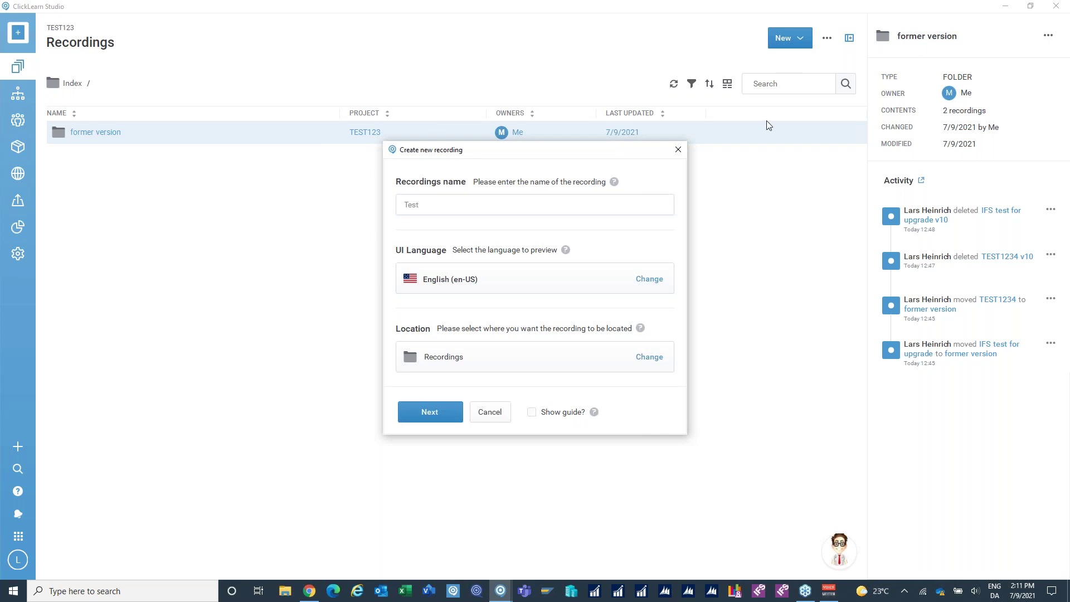
text(1234)
click(424, 414)
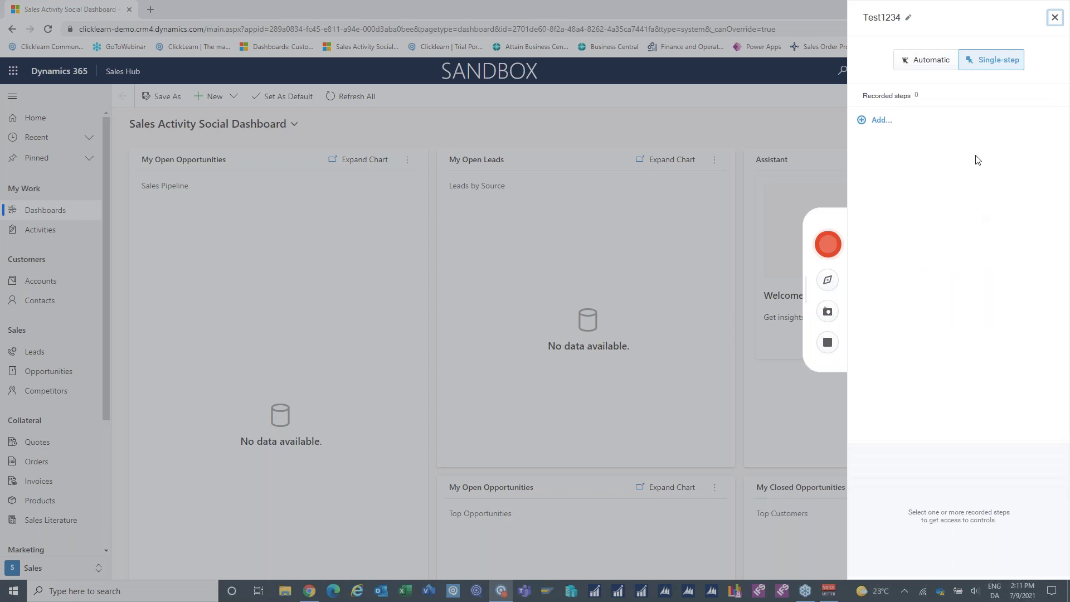
Set the recorder to Automatic mode and start recording over the Dynamics 365 dashboard
click(942, 61)
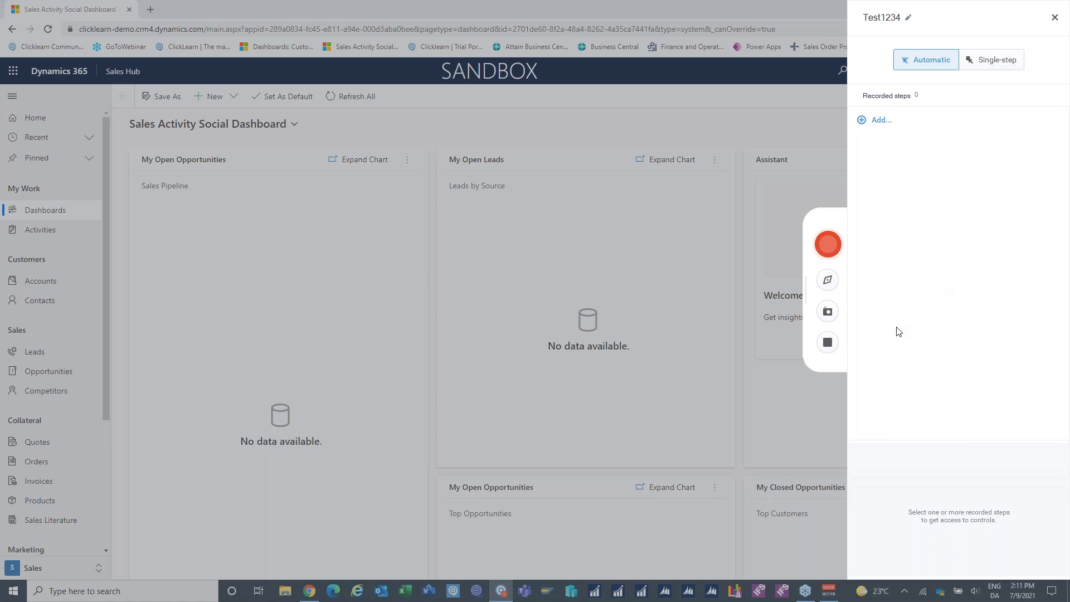
click(828, 243)
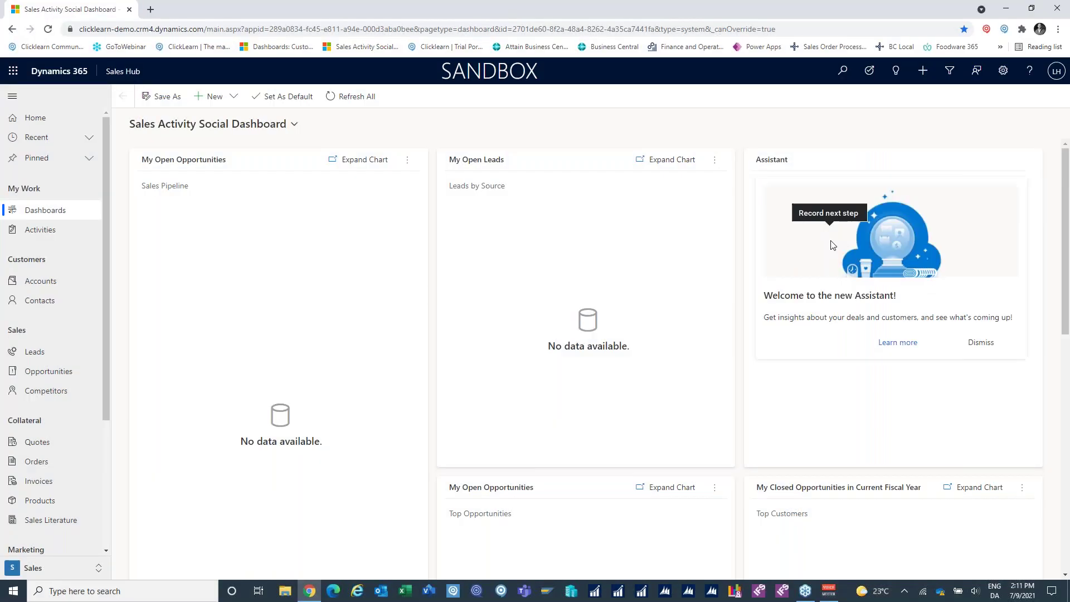
Open the Alpine Ski House (sample) account and click its Account Name, Phone and Fax fields
click(58, 282)
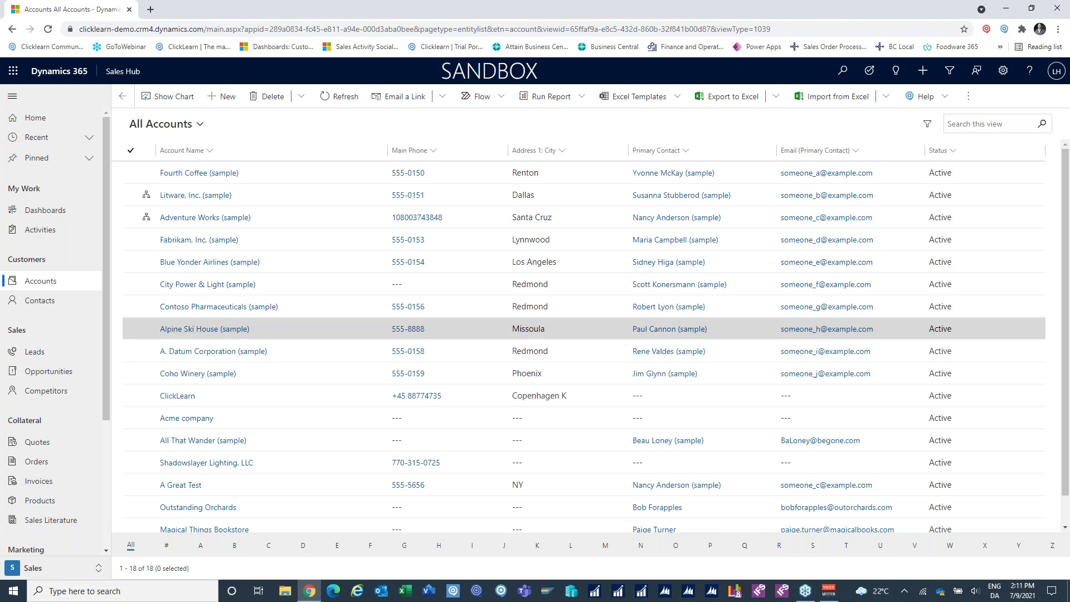
click(204, 328)
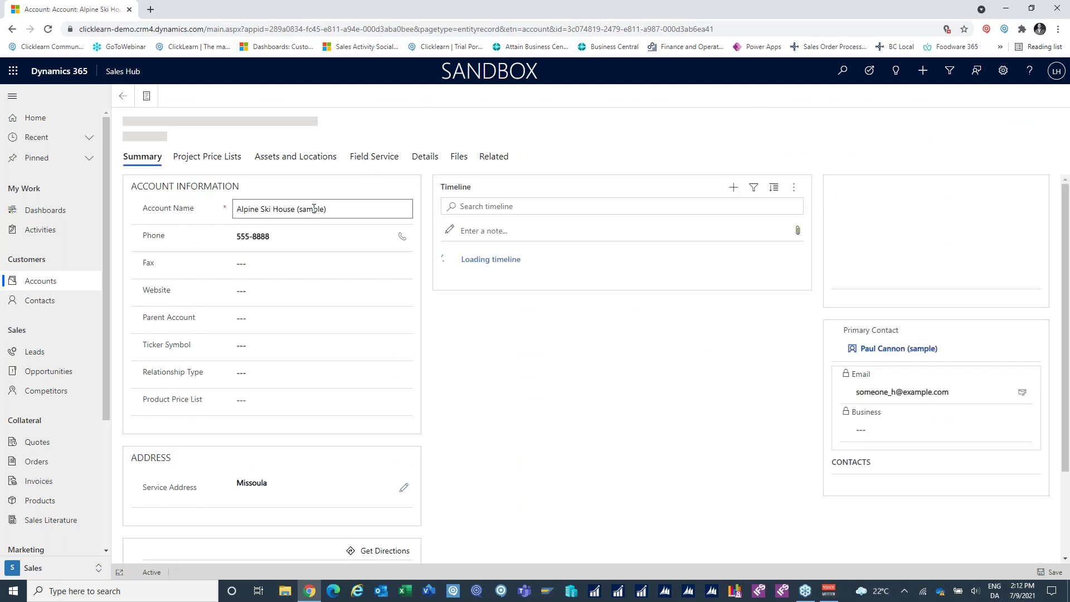
click(261, 211)
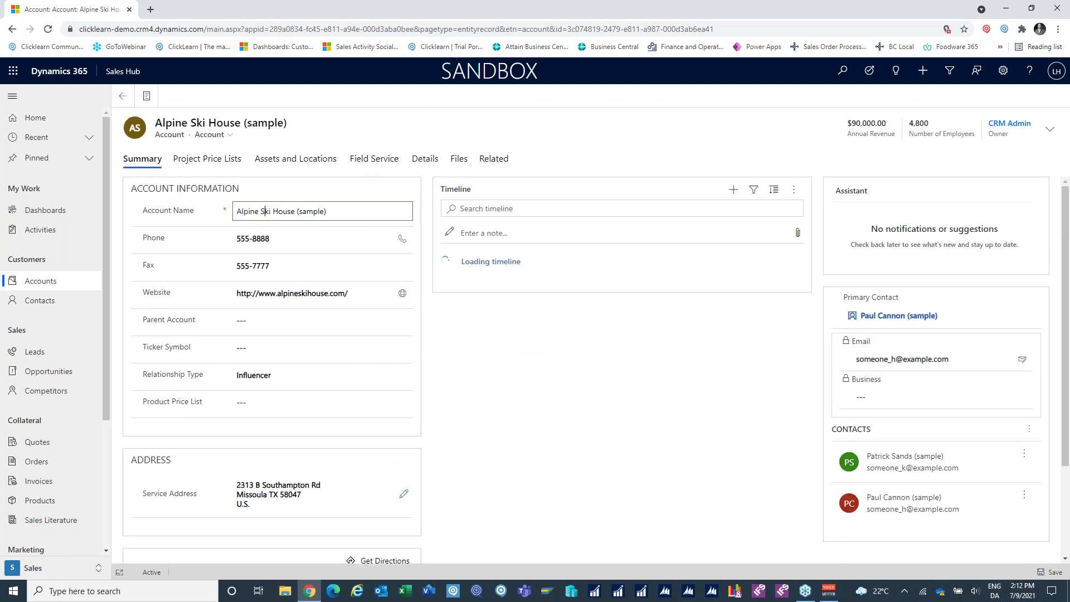
click(275, 238)
click(275, 267)
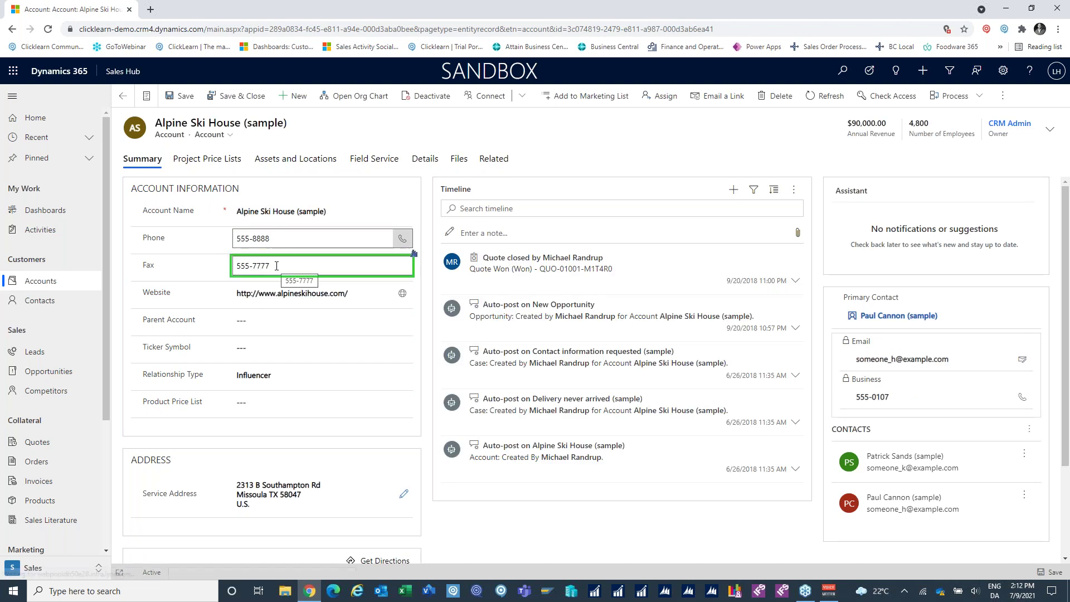
click(277, 266)
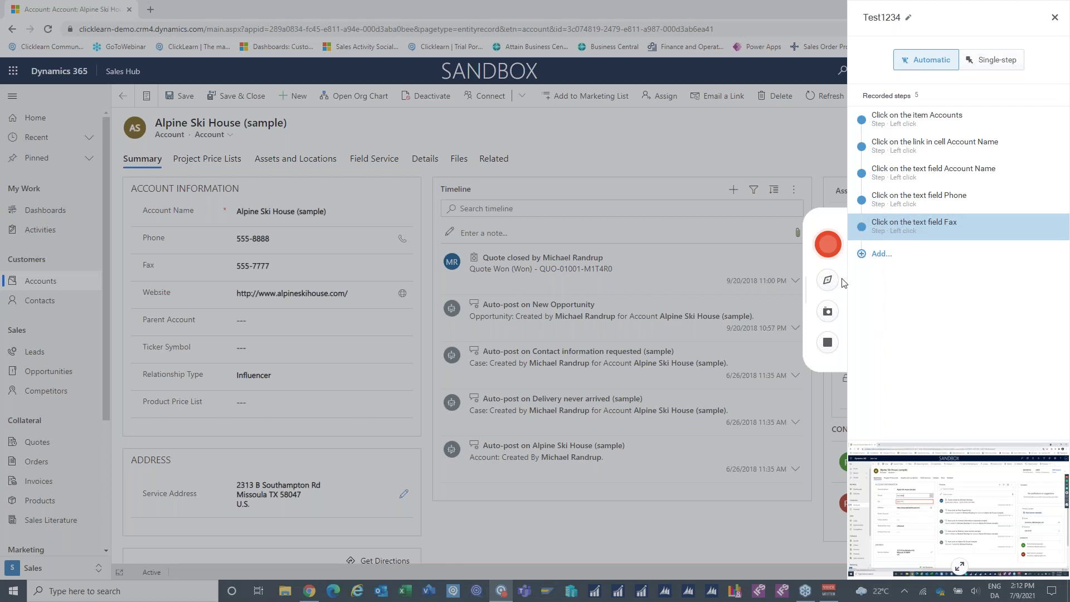
Take an annotated screenshot of the account page, then stop the recording
click(828, 312)
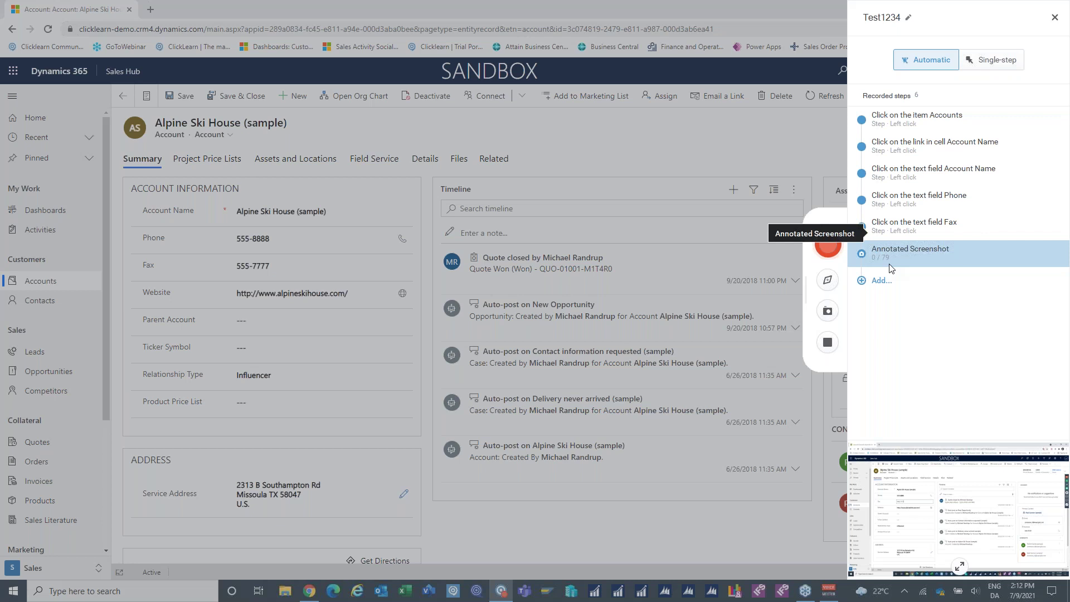
click(829, 344)
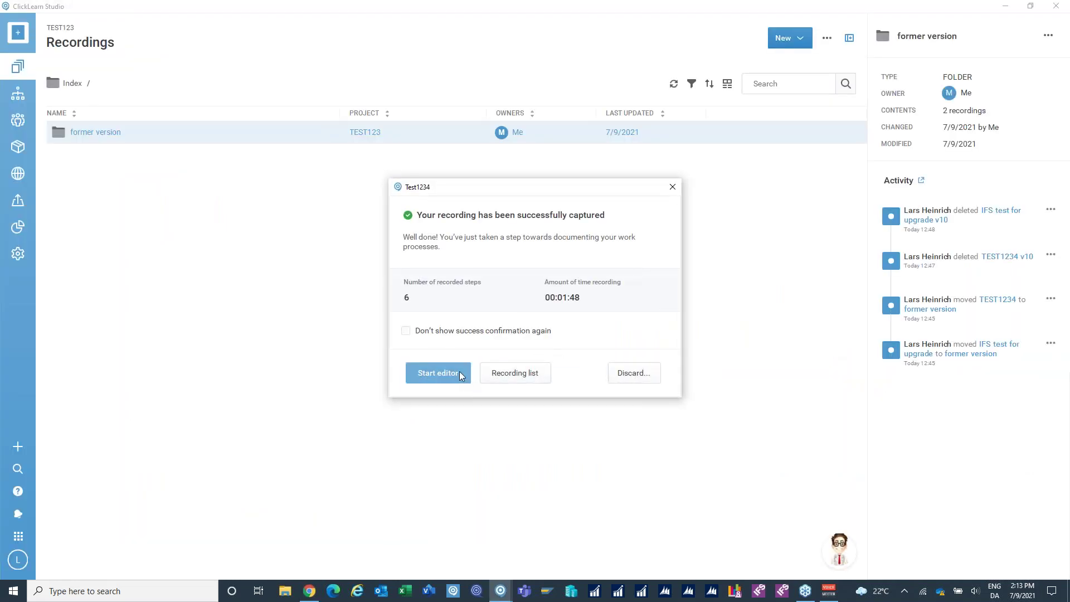
Open Test1234 in the maximized editor and bring up the Annotated Screenshot step's settings
click(459, 371)
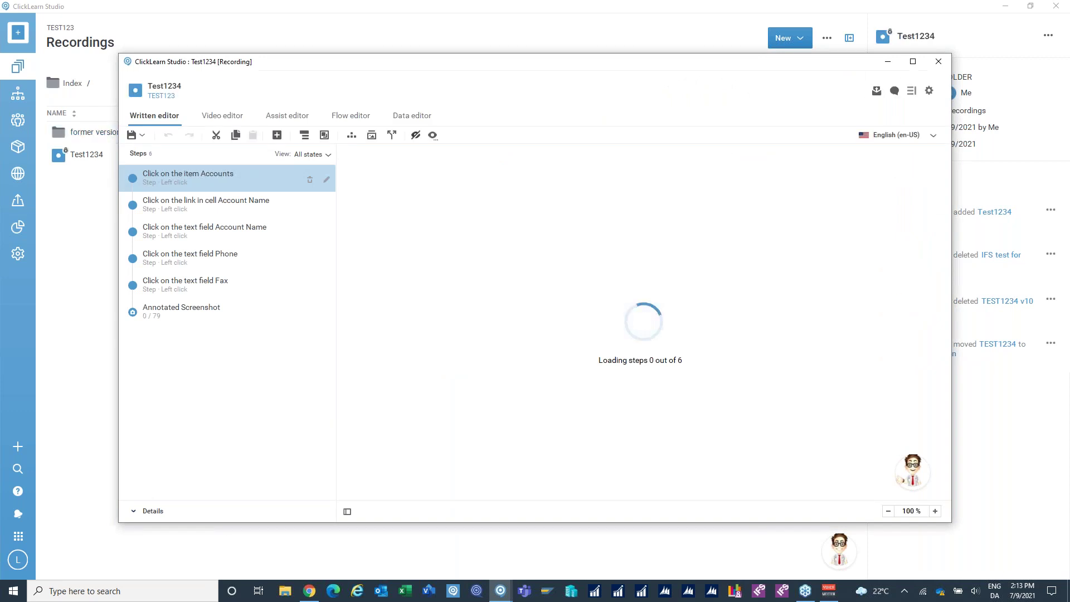
click(912, 61)
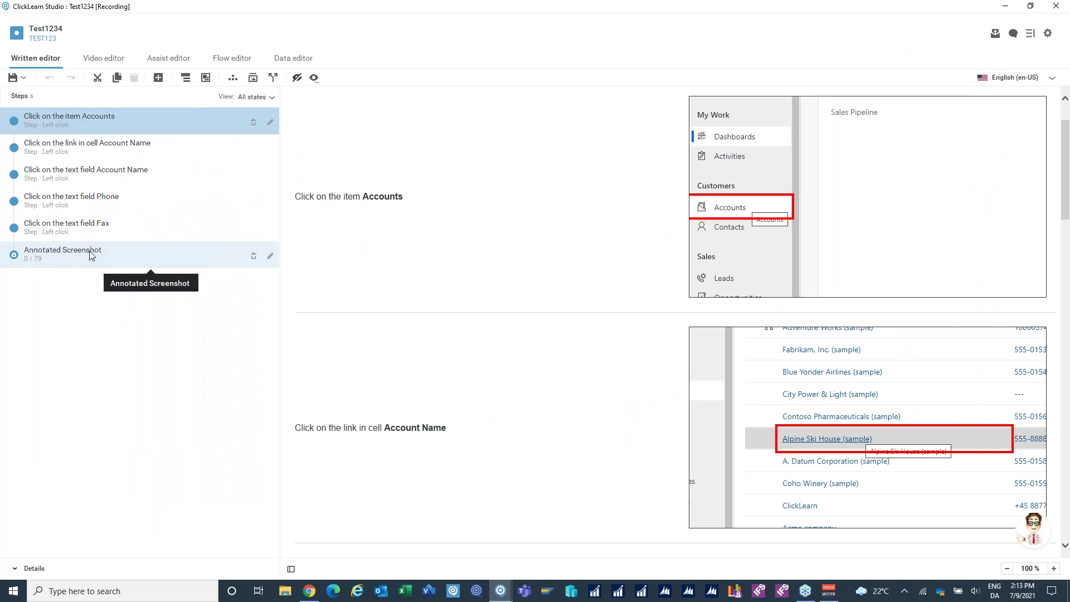
double_click(89, 250)
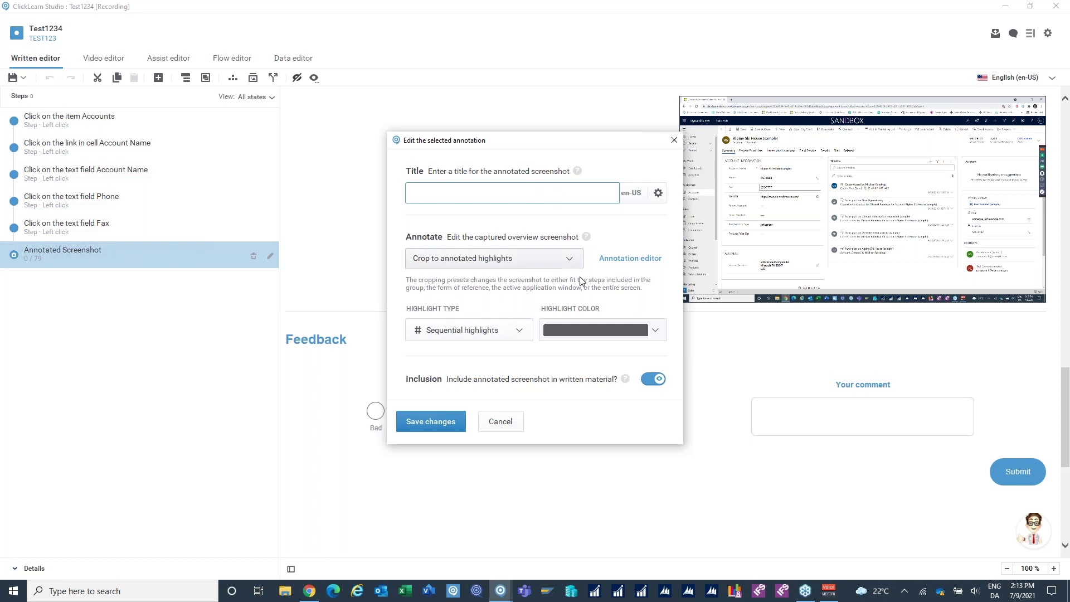
Launch the annotation editor for the captured Alpine Ski House account screenshot
click(629, 258)
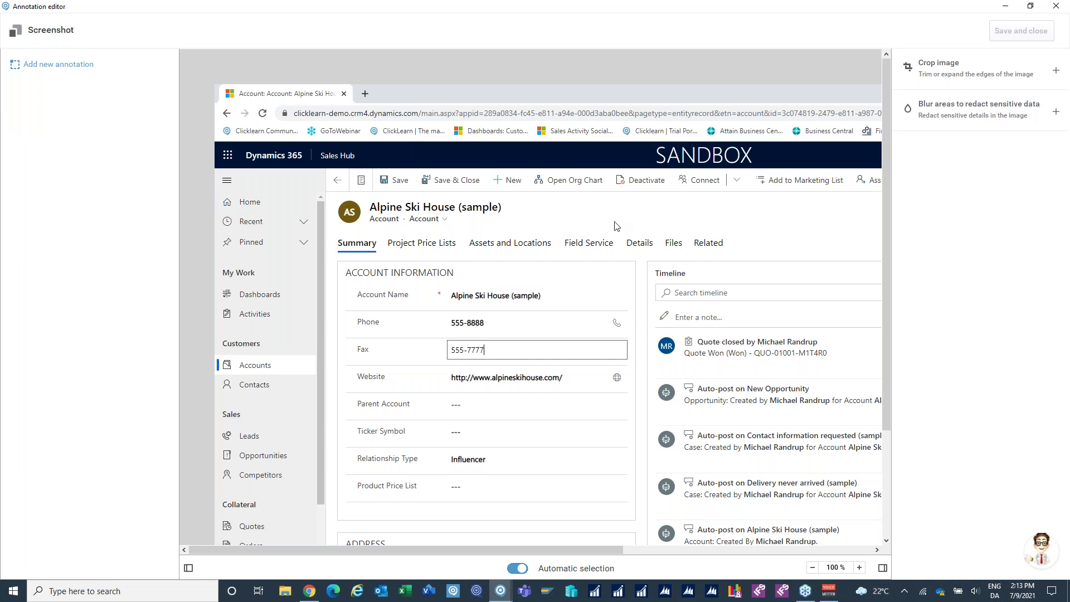
Add annotation 1 on the Deactivate button with its description replaced by 'TEXT'
click(646, 187)
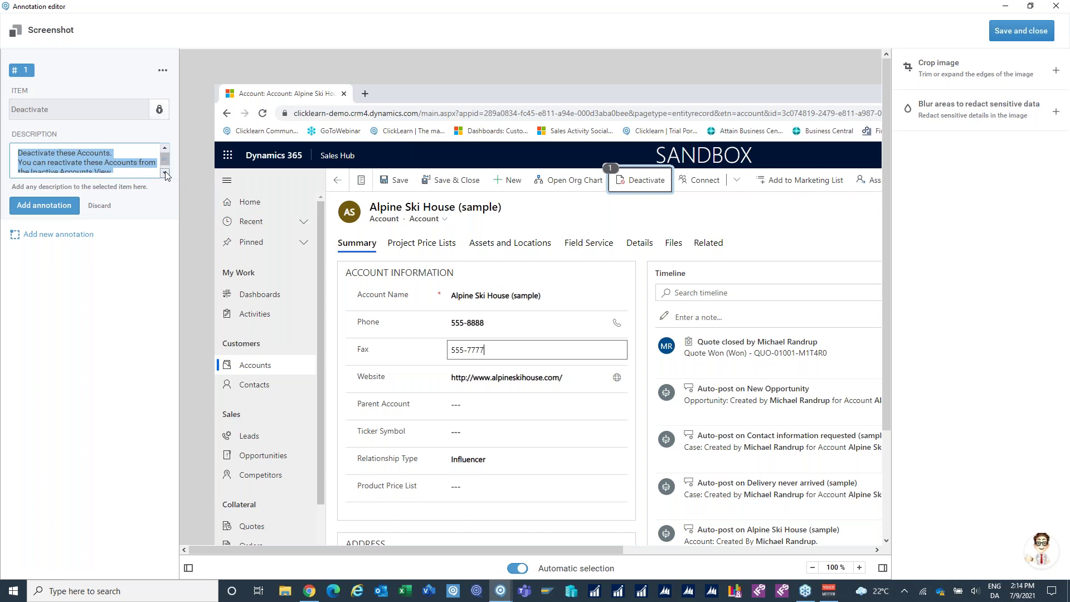
click(164, 71)
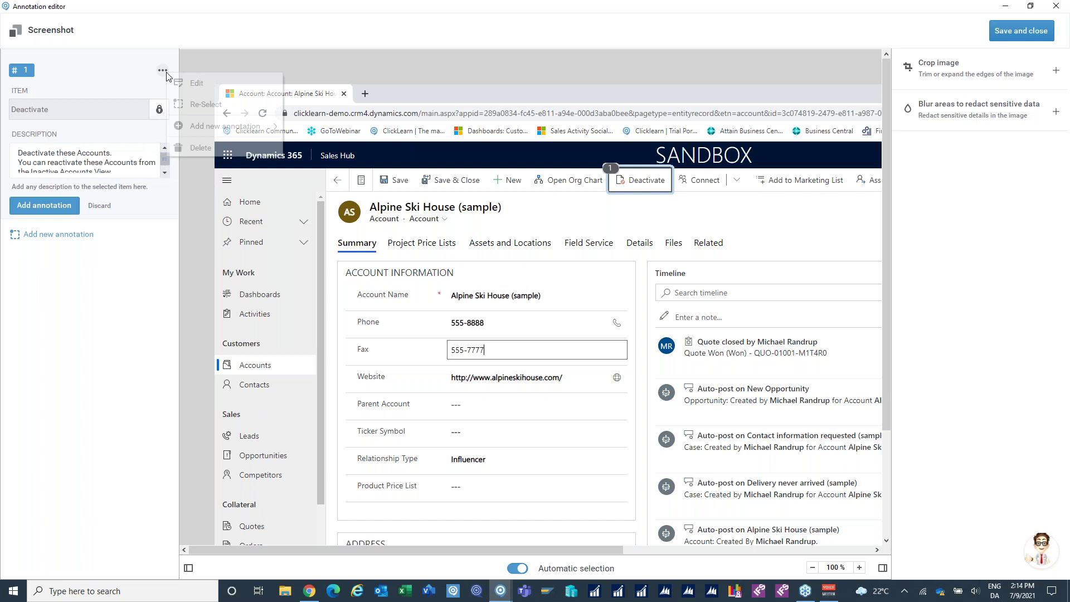
click(199, 85)
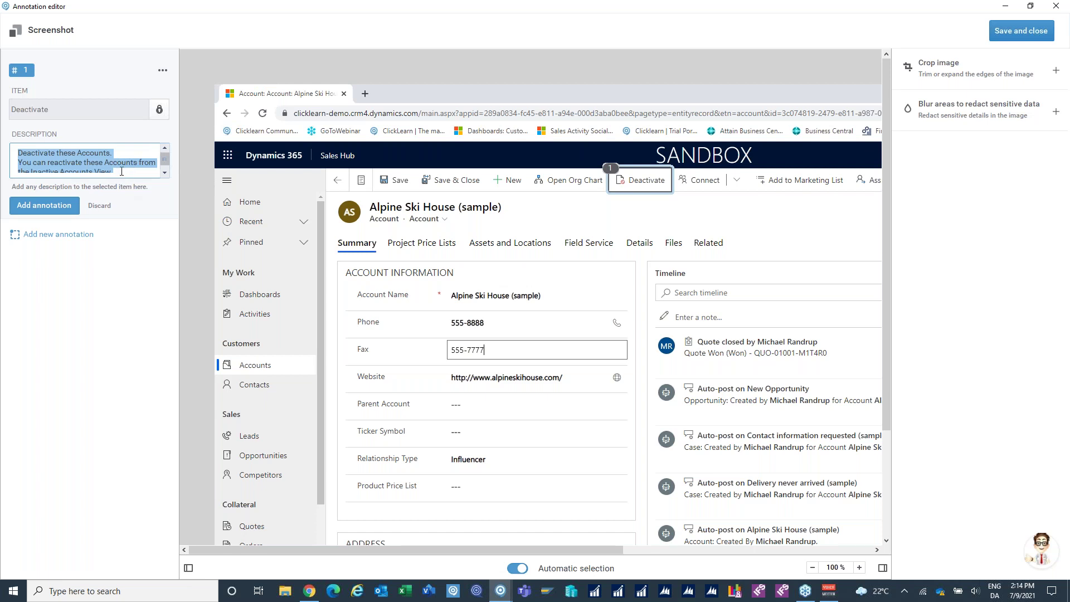
key(BackSpace)
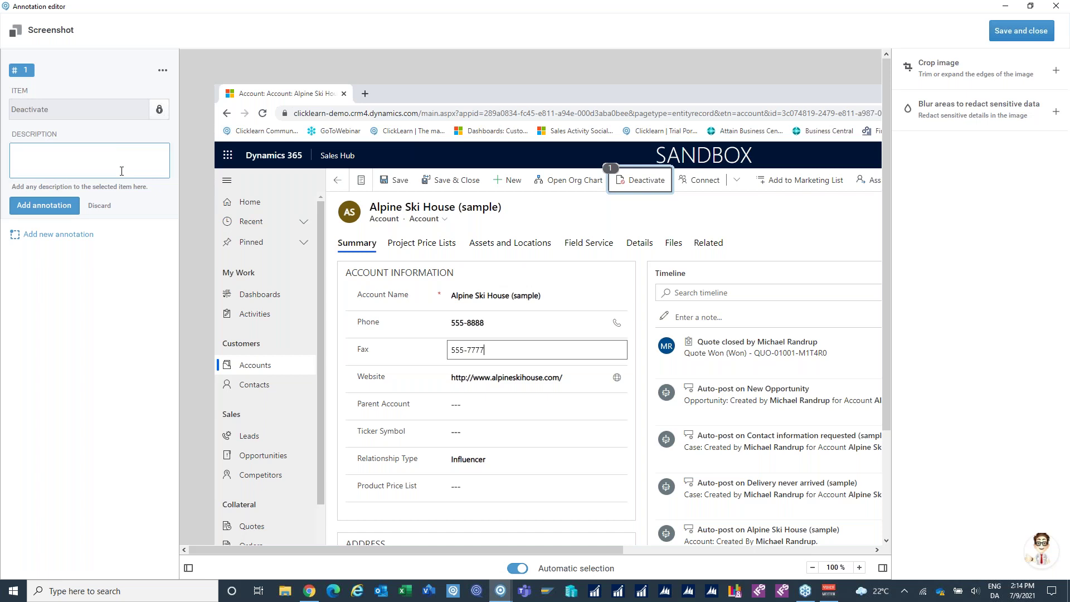
text(TEXT)
click(56, 206)
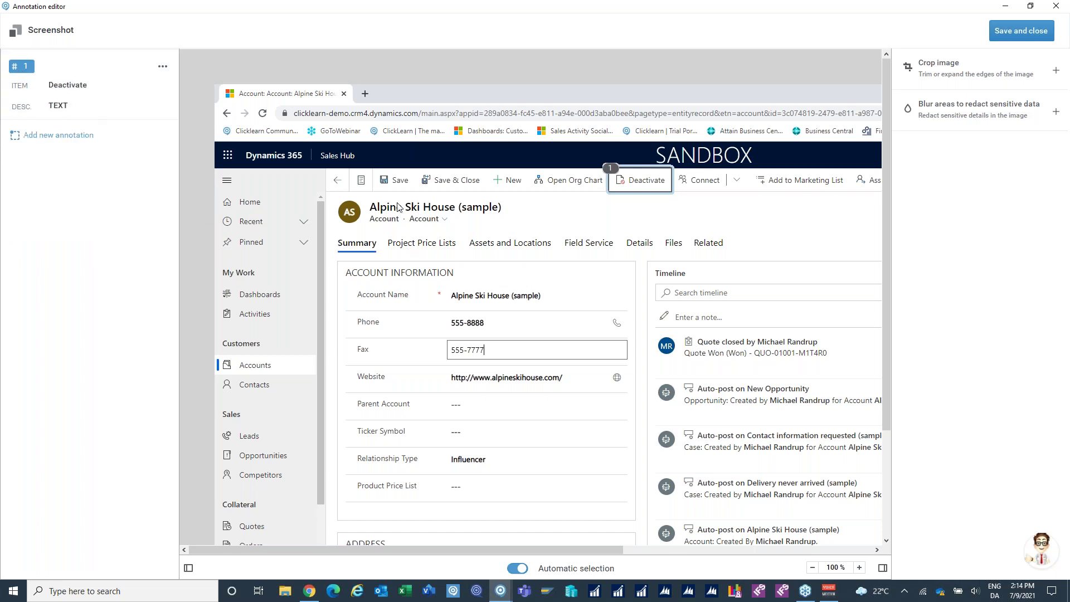
Add annotation 2 on the Save button, keeping the description 'Save this Account.'
click(400, 184)
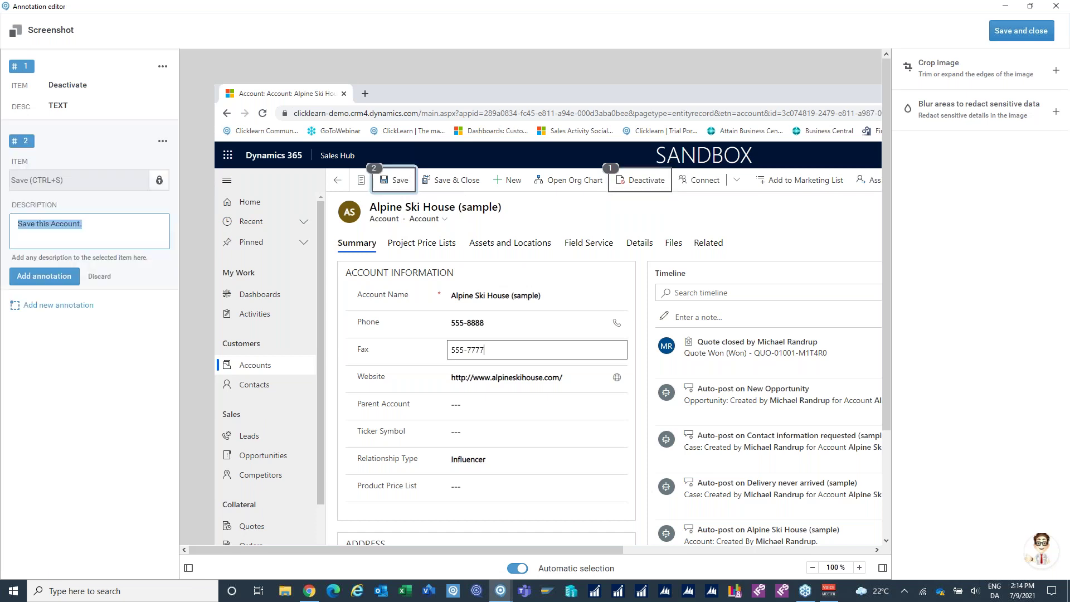
click(47, 276)
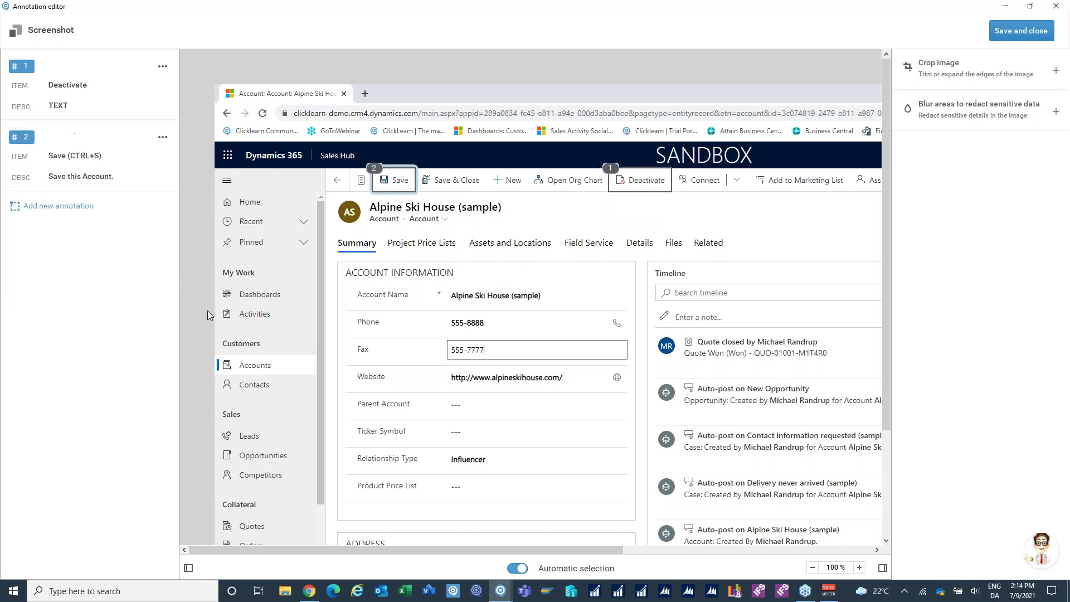
Save and close the annotation editor, then save the changes to the Annotated Screenshot step
click(1034, 31)
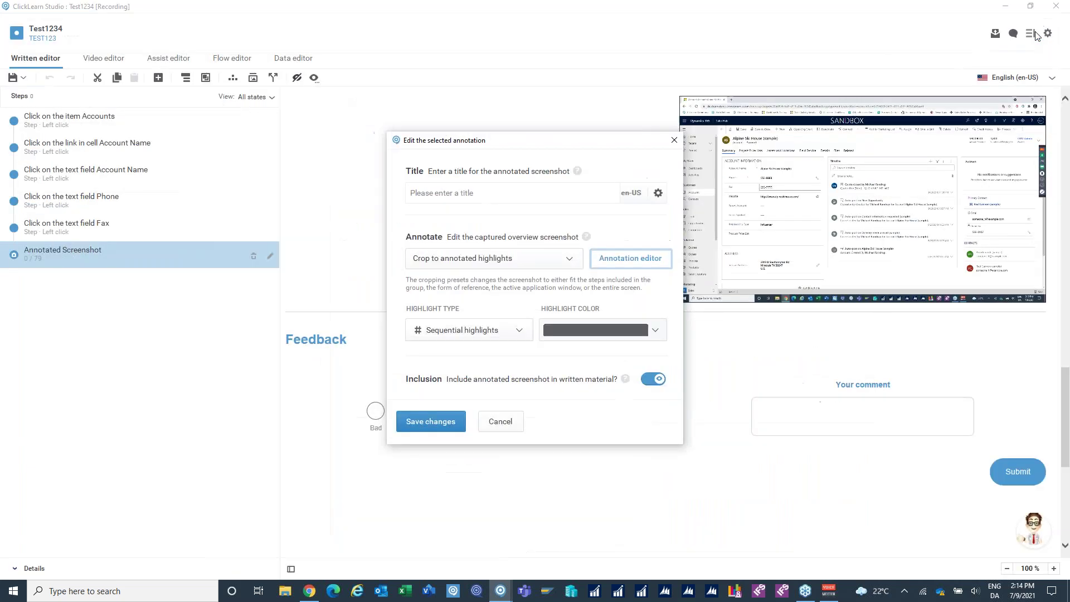
click(448, 422)
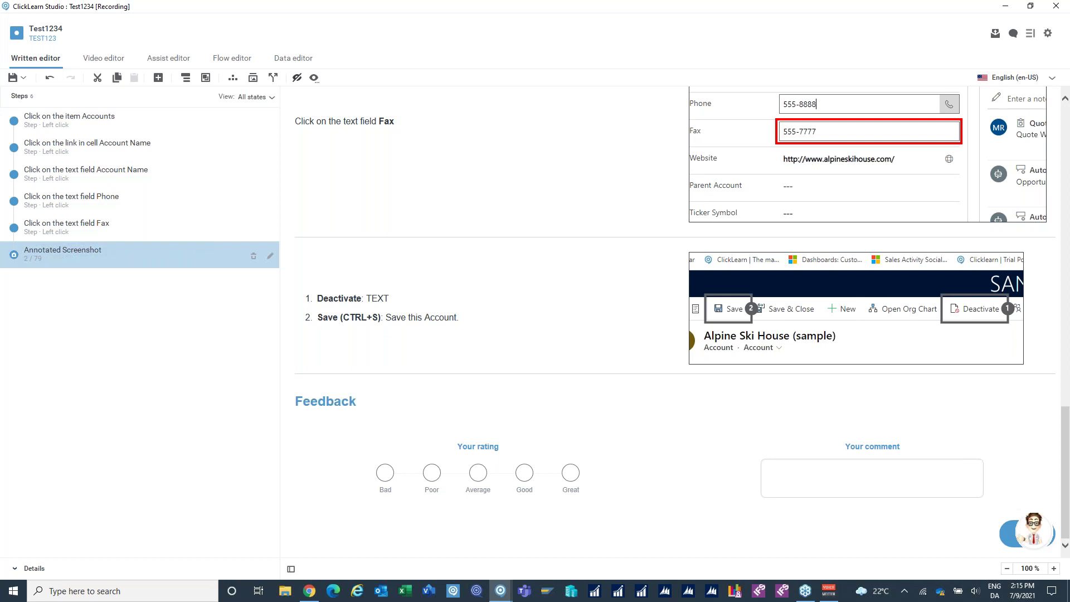
Start the ClickLearn Assist guided tour for the Written editor screen
click(1031, 534)
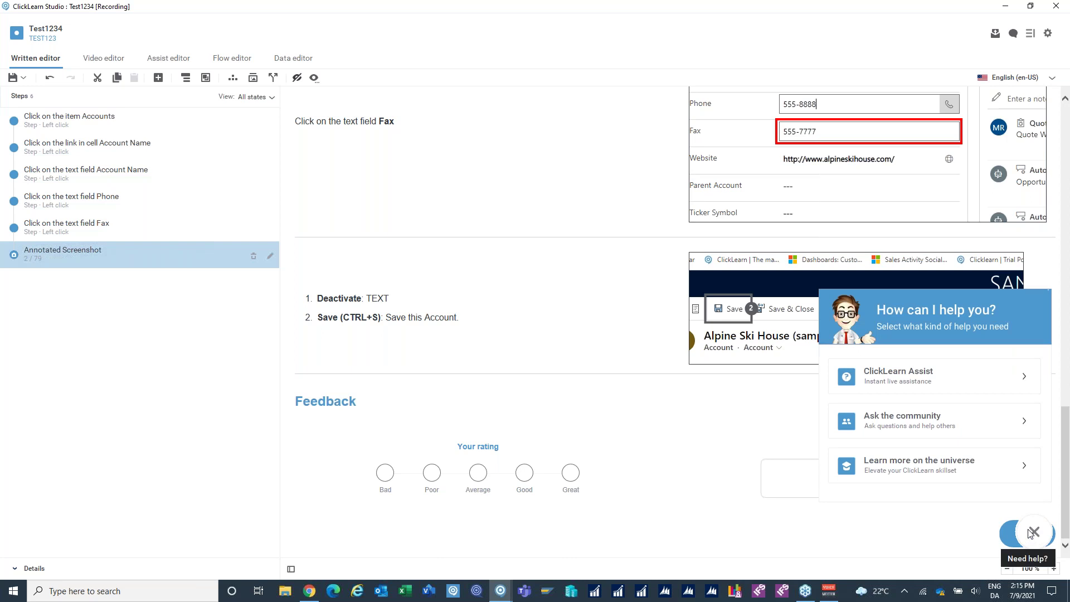
click(926, 382)
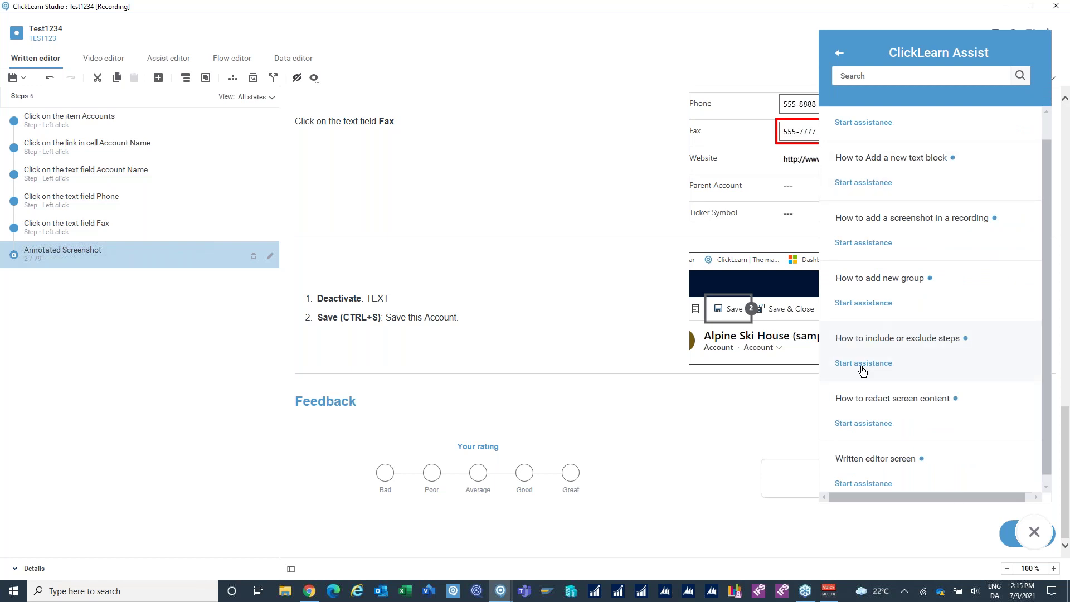
scroll(953, 454, down, 1)
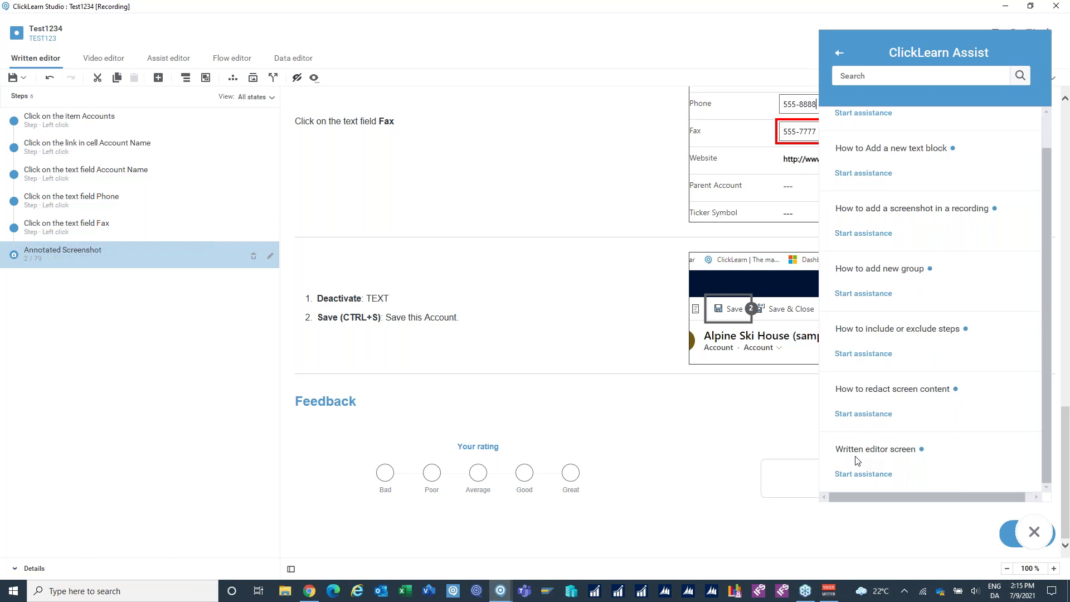
click(880, 476)
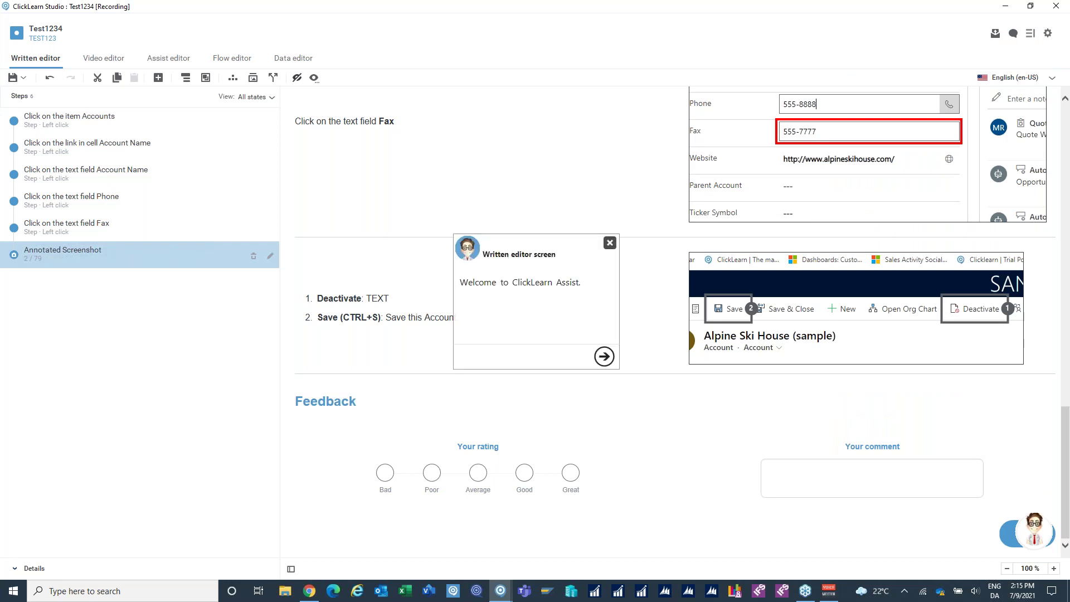
Advance the Written editor tour past its welcome to the Step list explanation
click(604, 357)
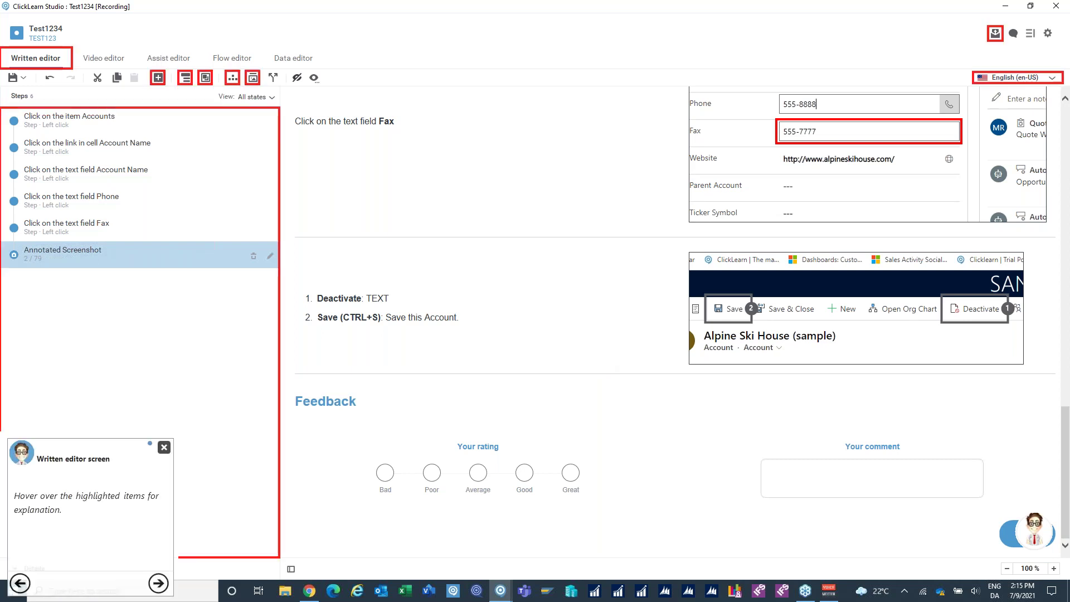
mouse_move(272, 203)
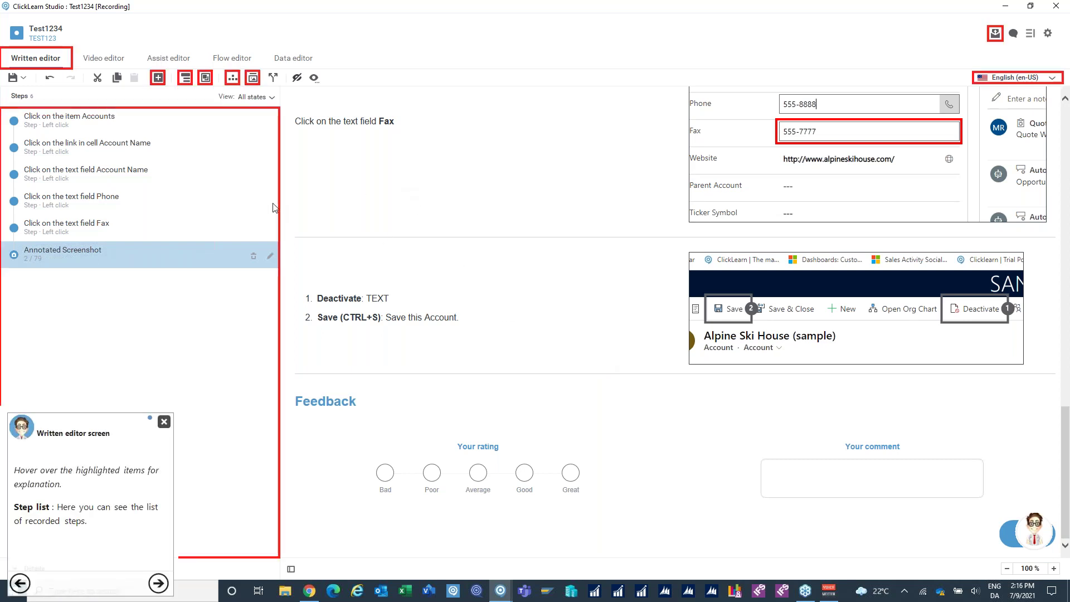